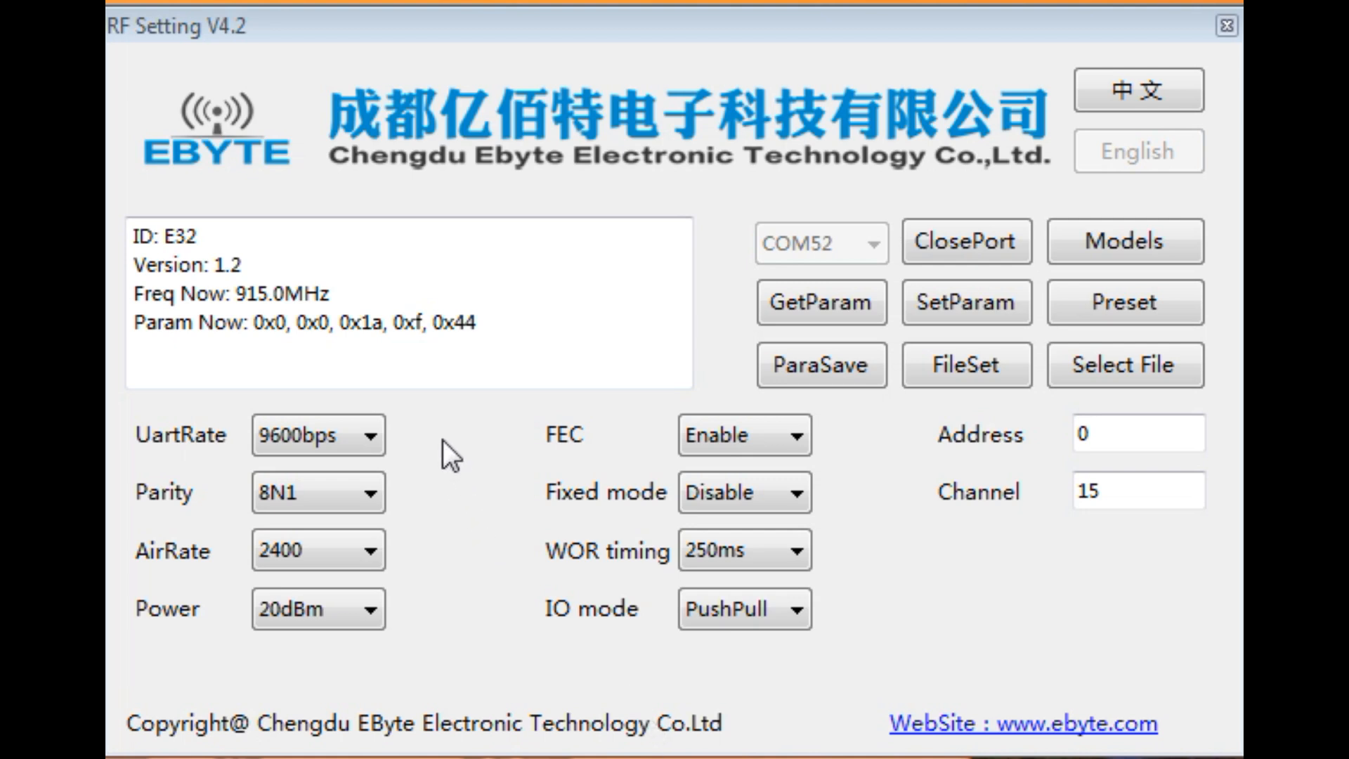
click(369, 436)
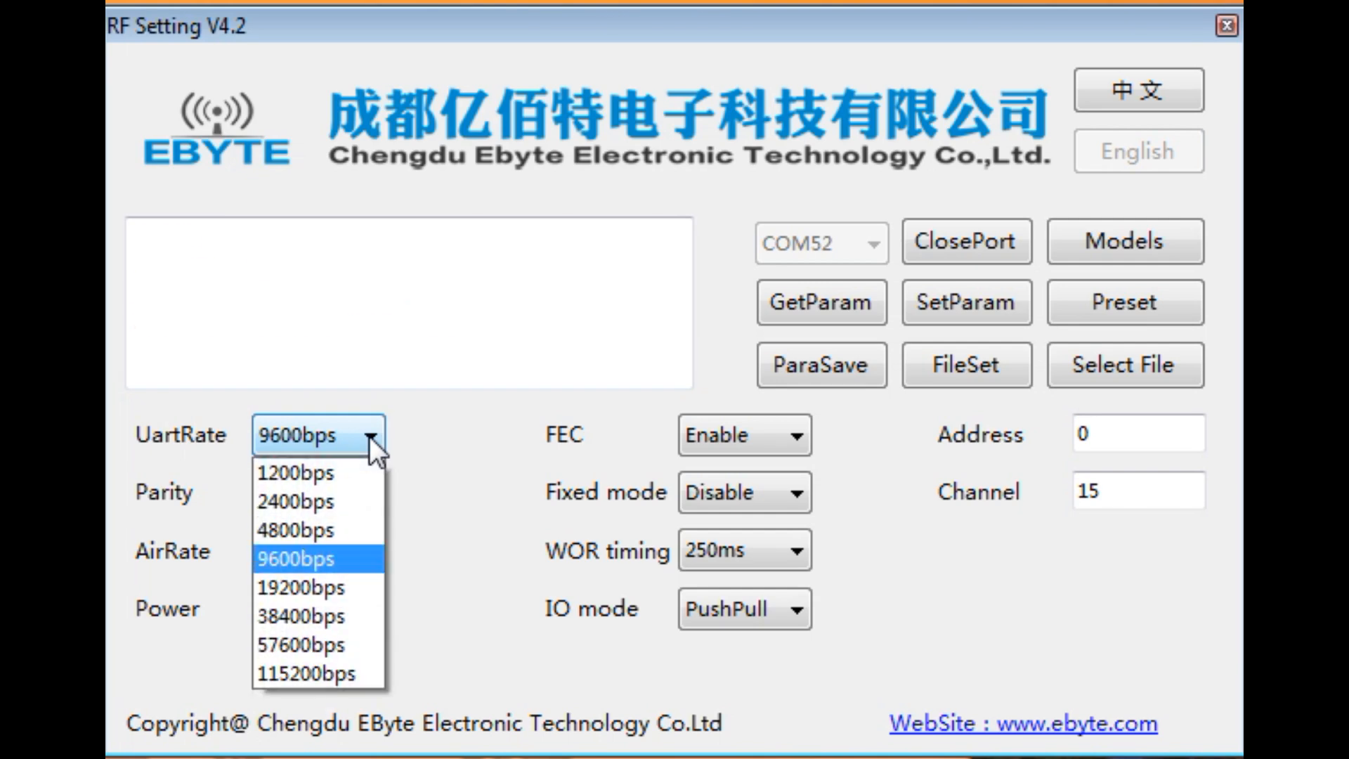
click(369, 436)
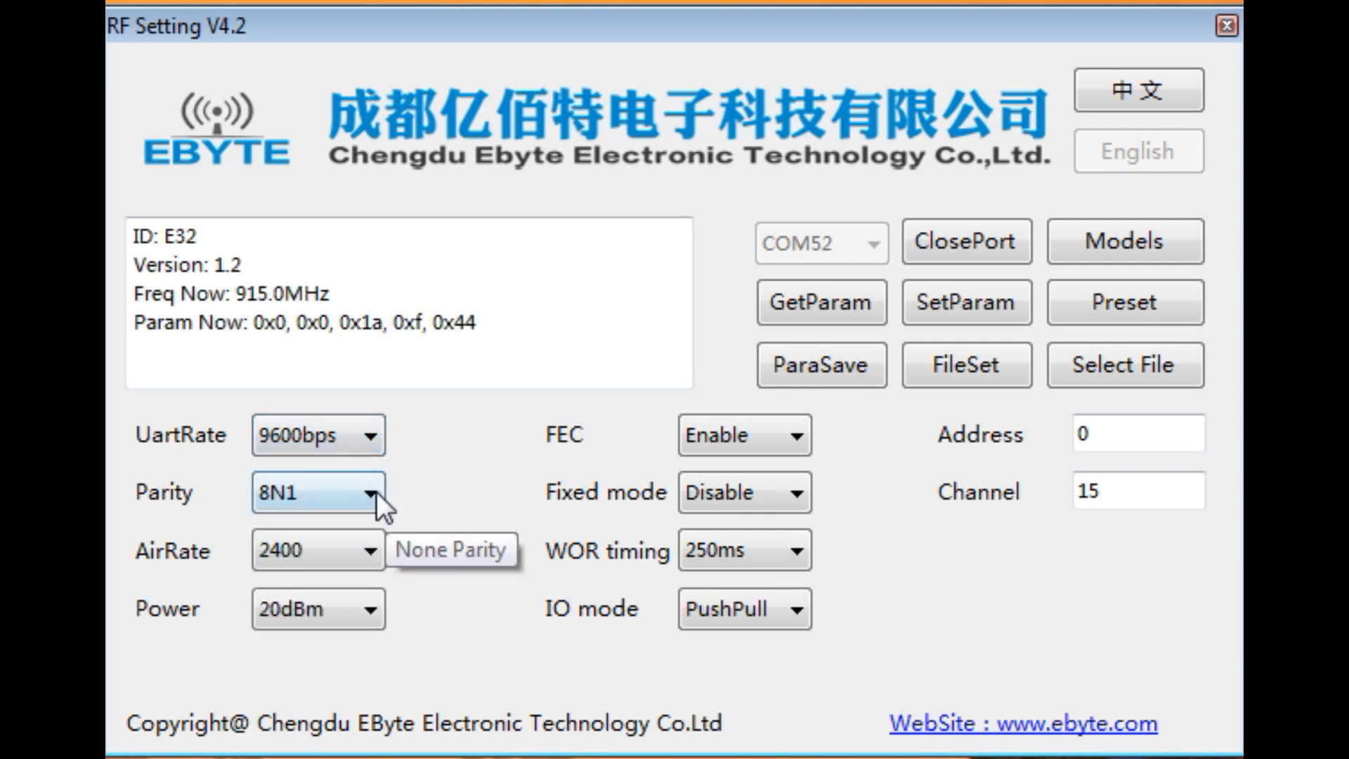
click(369, 549)
click(374, 549)
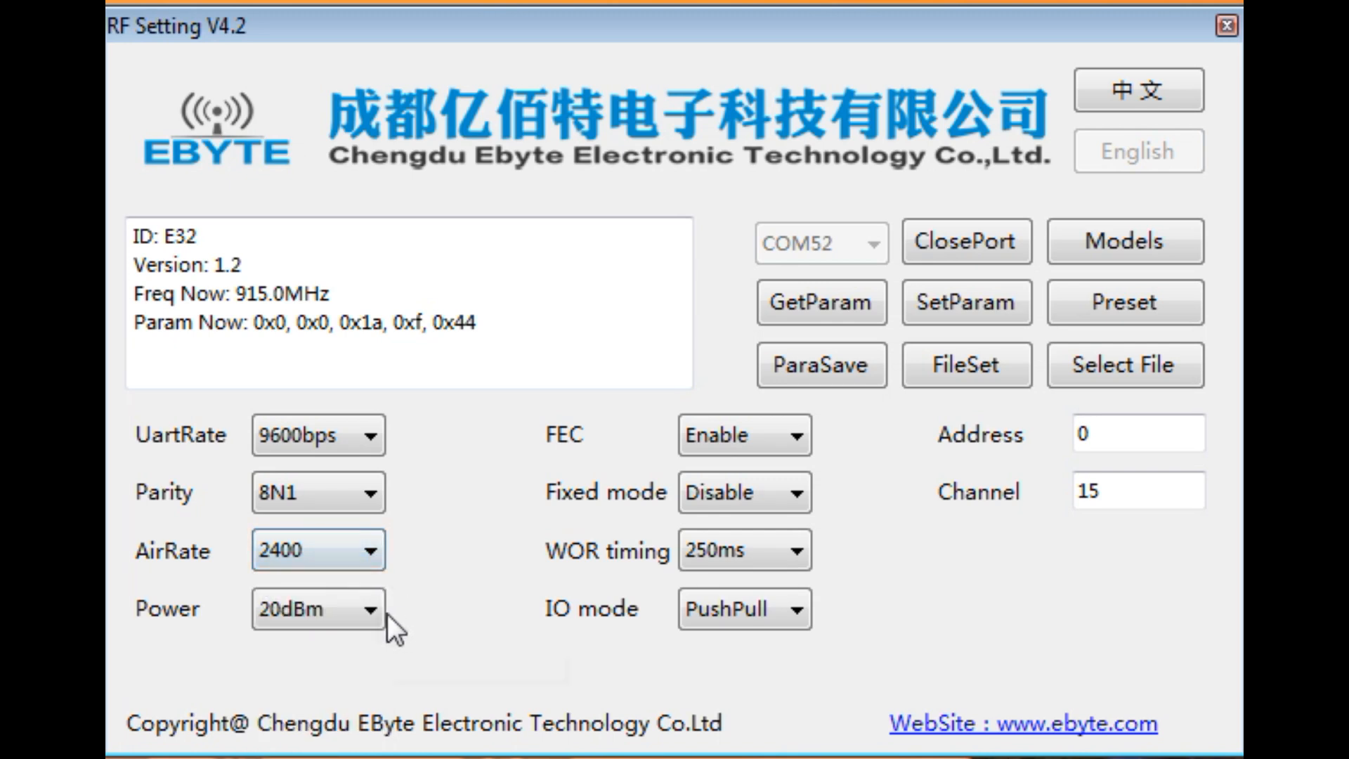
click(373, 610)
click(373, 610)
Step: Write the settings via SetParam and highlight the reported bytes 0x0, 0x0, 0x1a, 0xf, 0x44
click(949, 301)
click(691, 538)
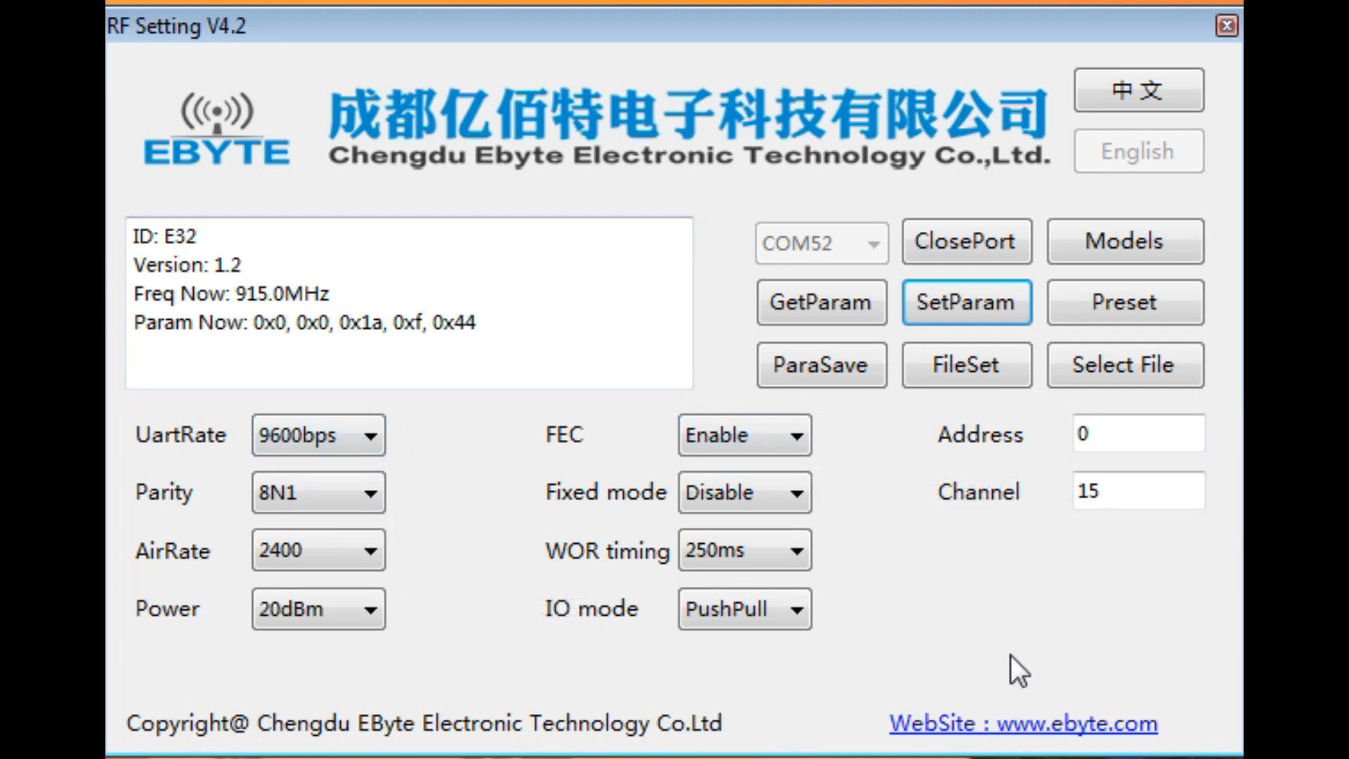
click(266, 350)
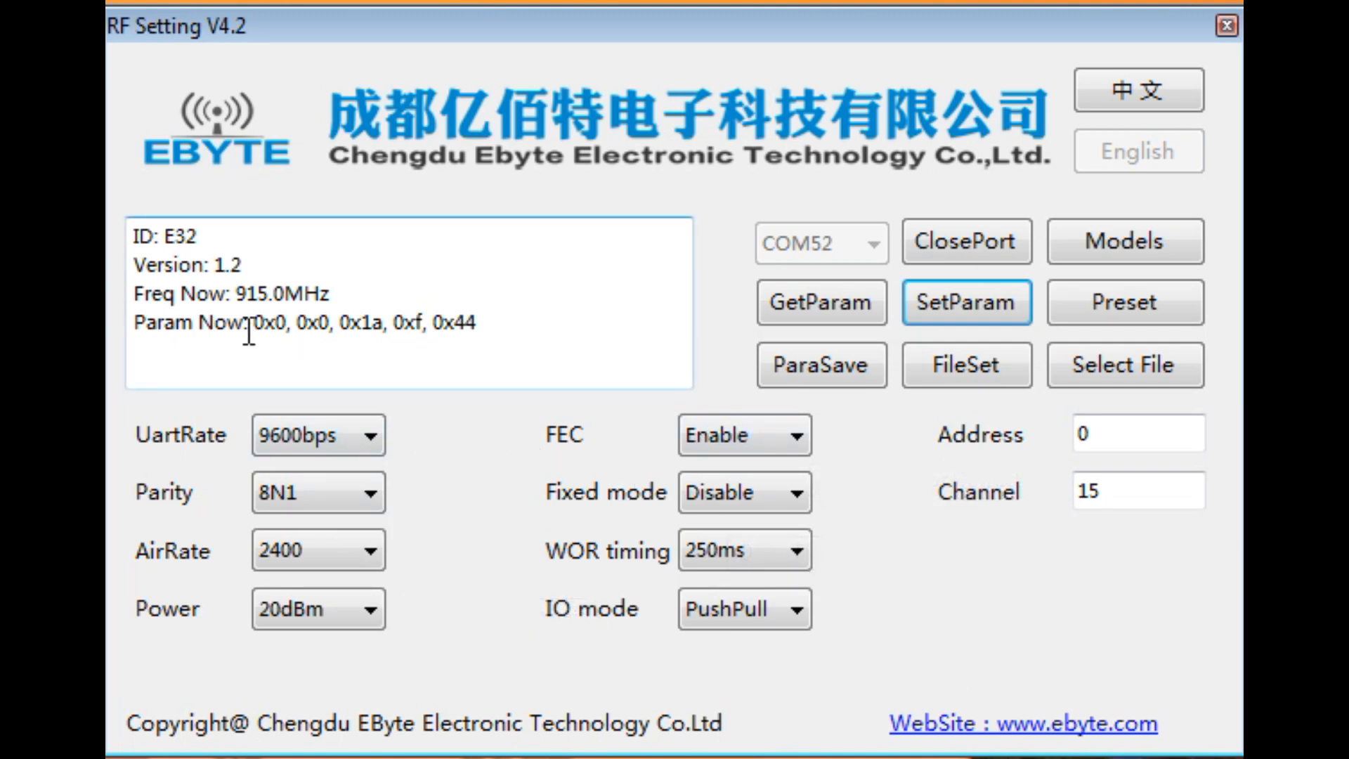
drag(249, 322, 475, 321)
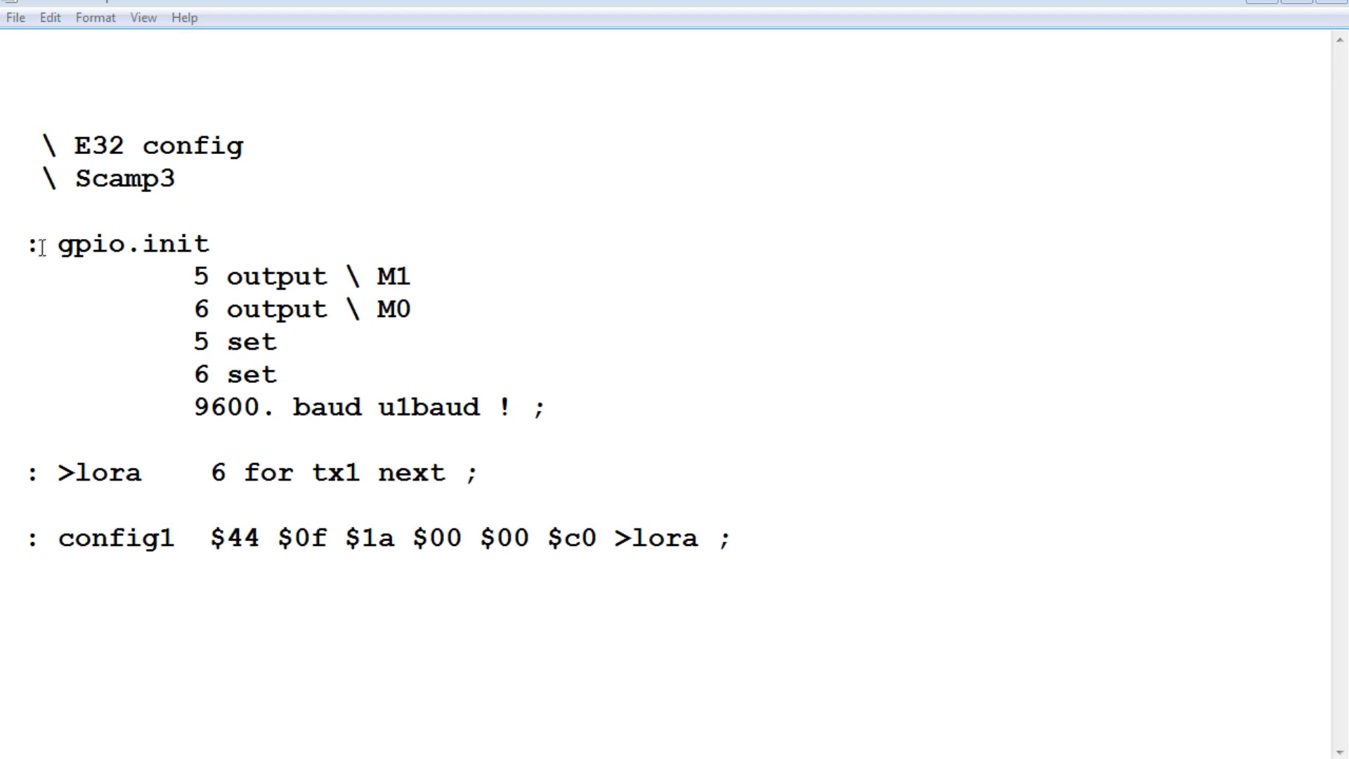
drag(42, 246, 209, 246)
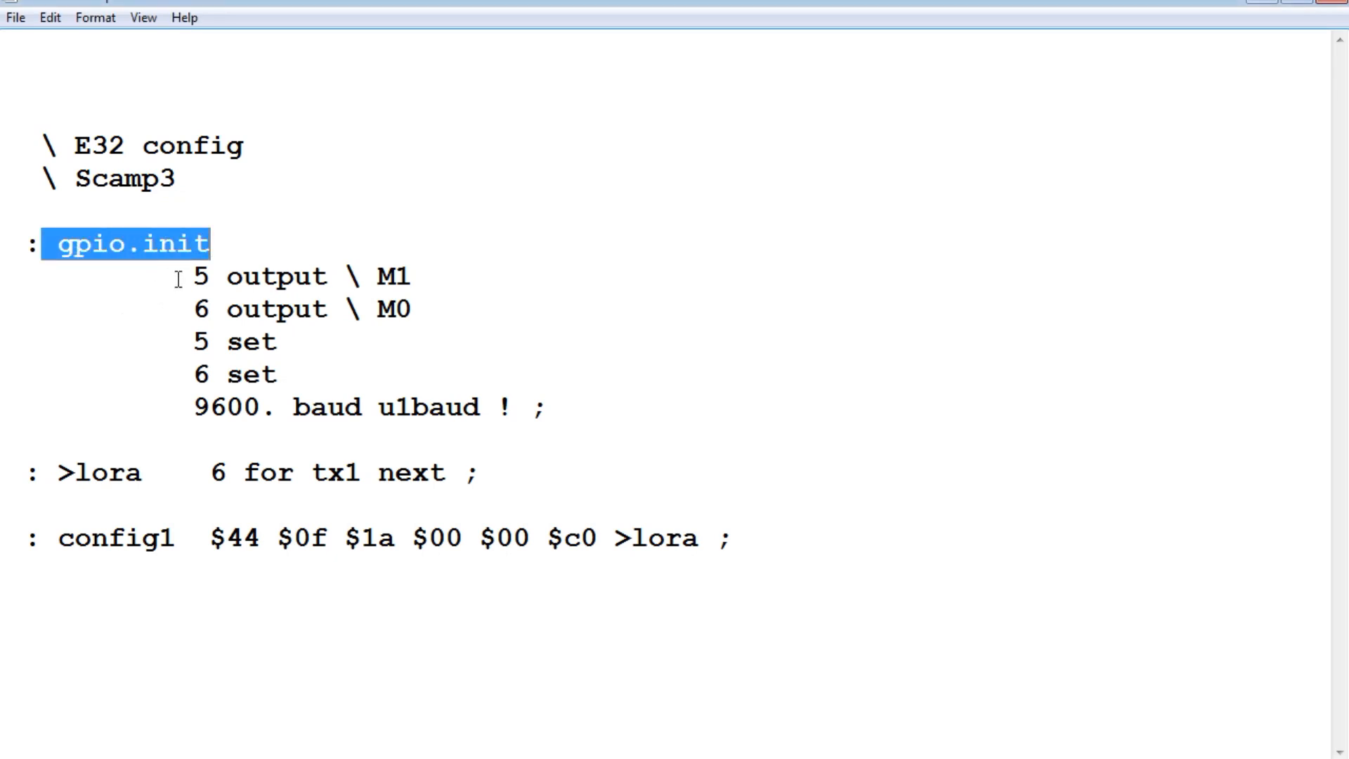
drag(178, 279, 333, 278)
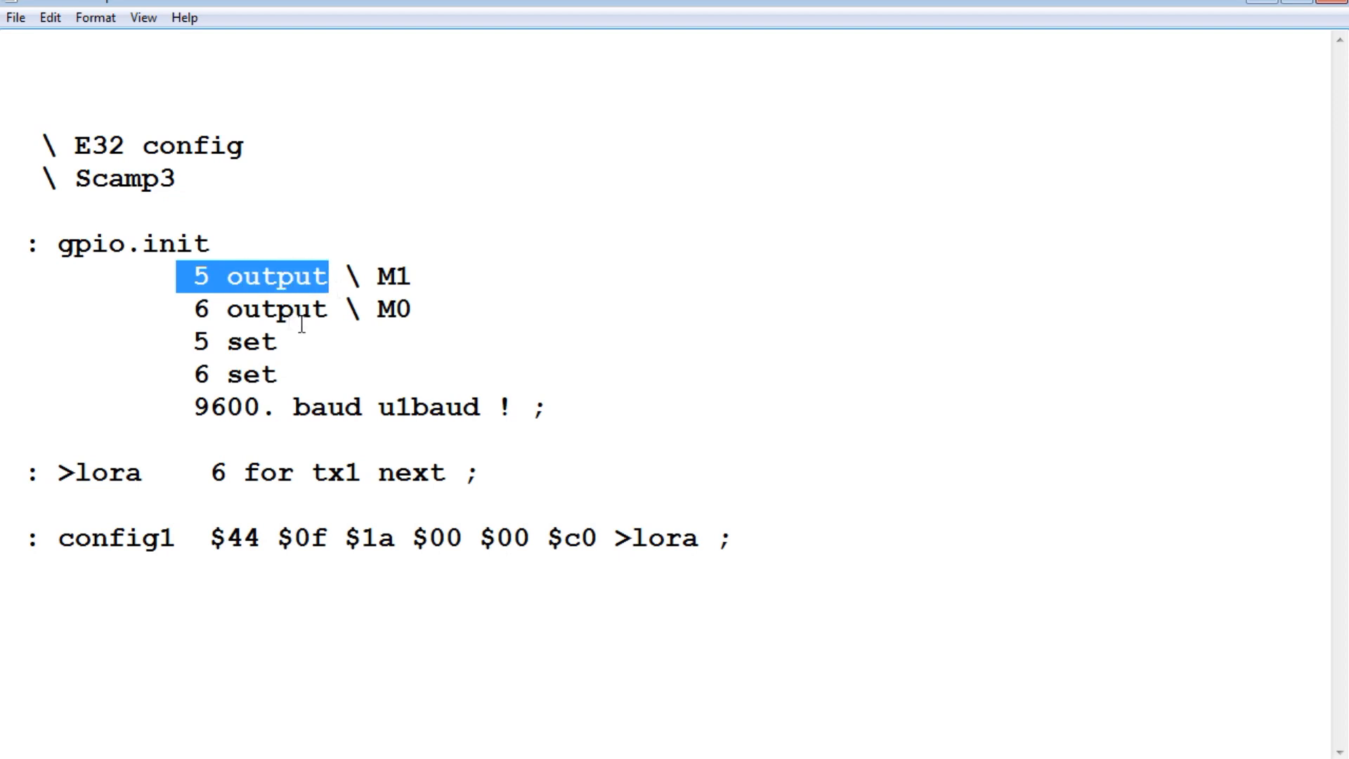
drag(363, 279, 413, 279)
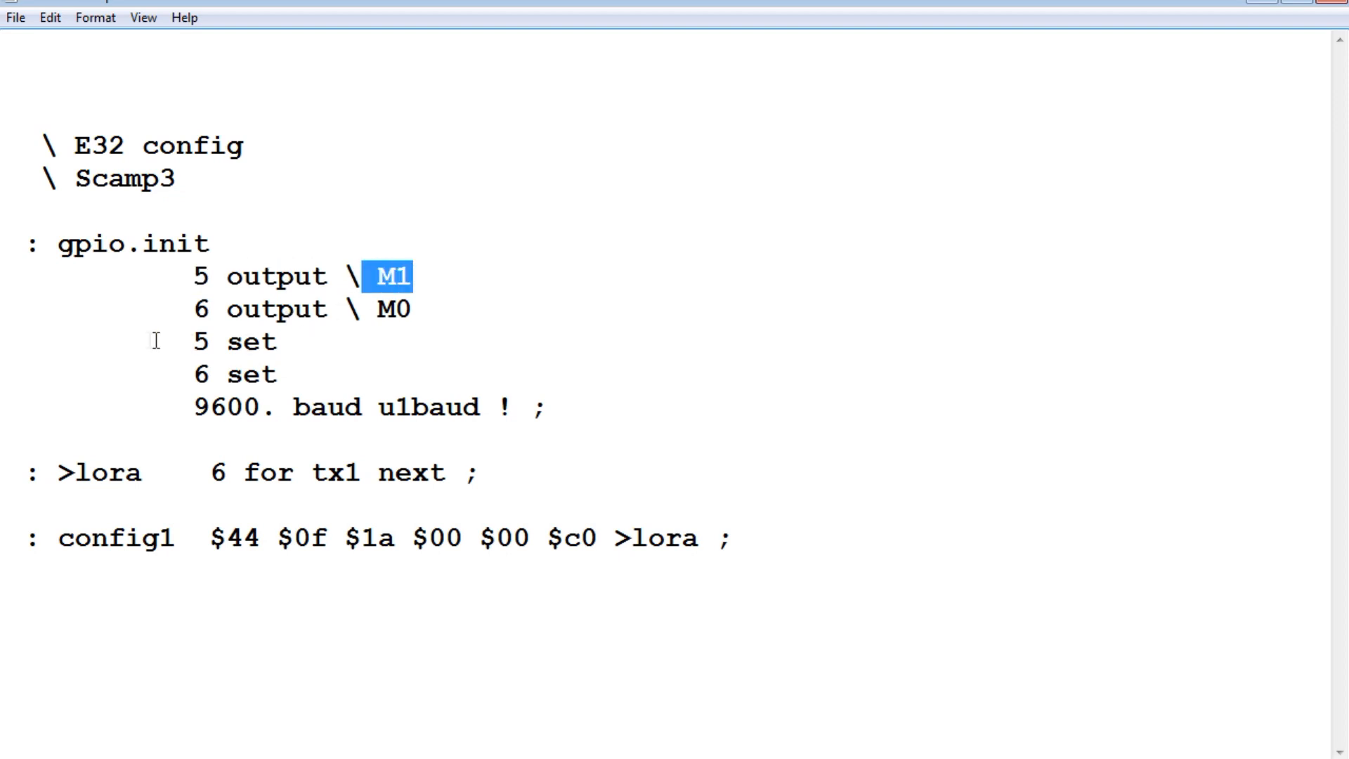
drag(180, 311, 304, 310)
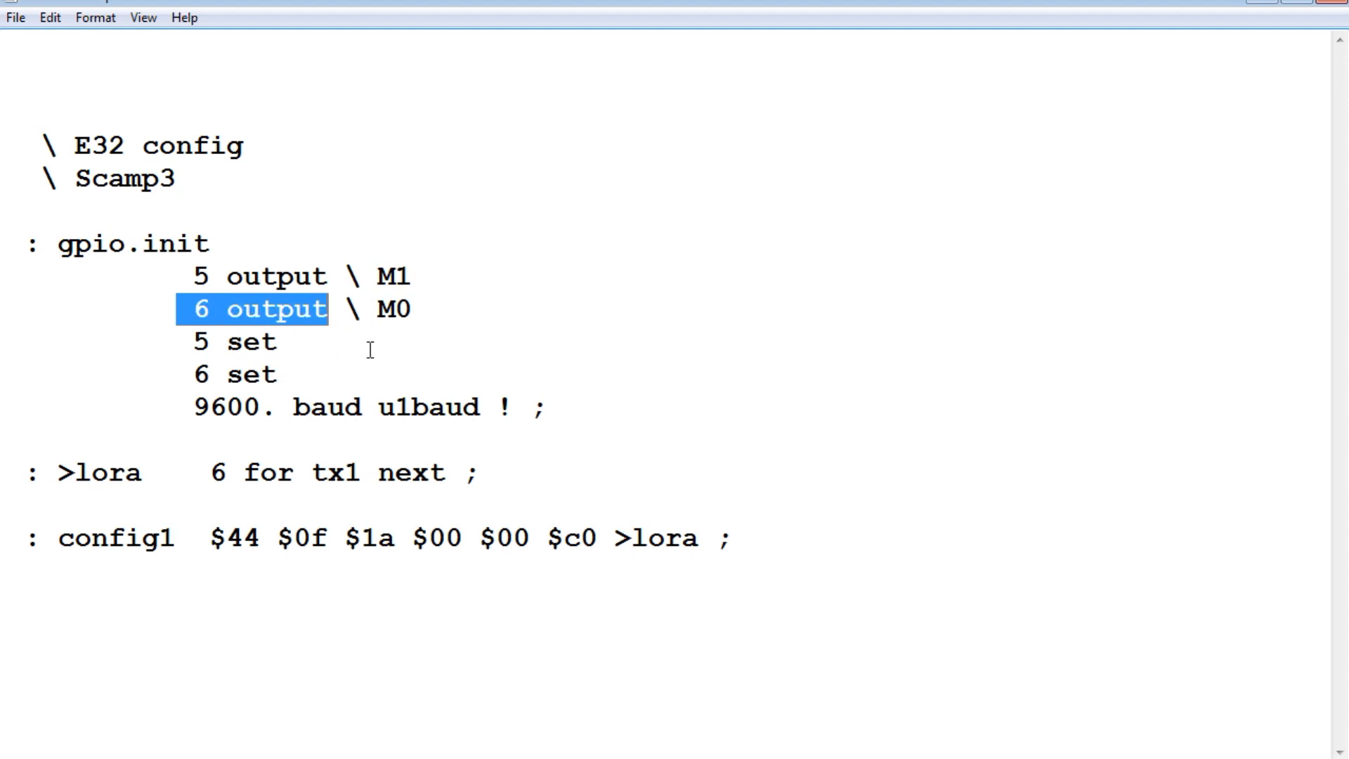
drag(363, 310, 415, 309)
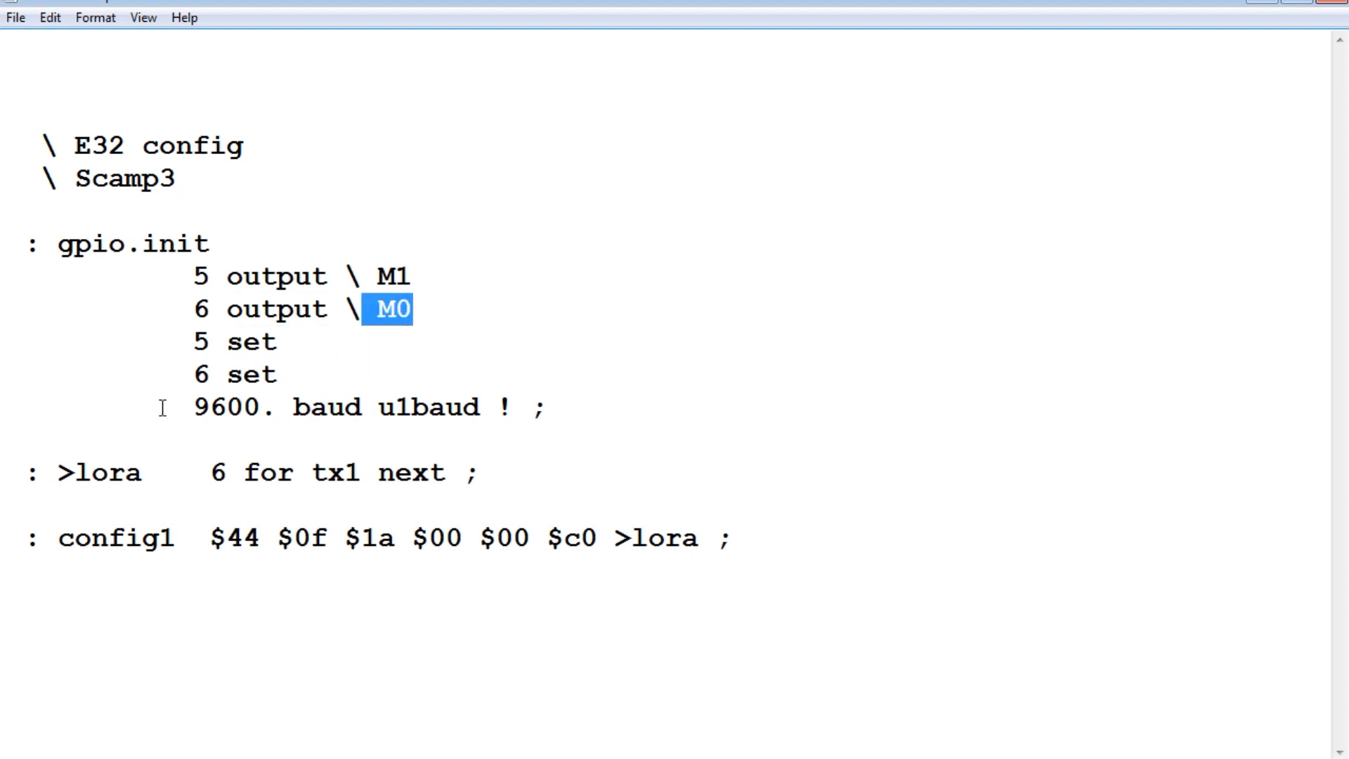
drag(176, 341, 308, 367)
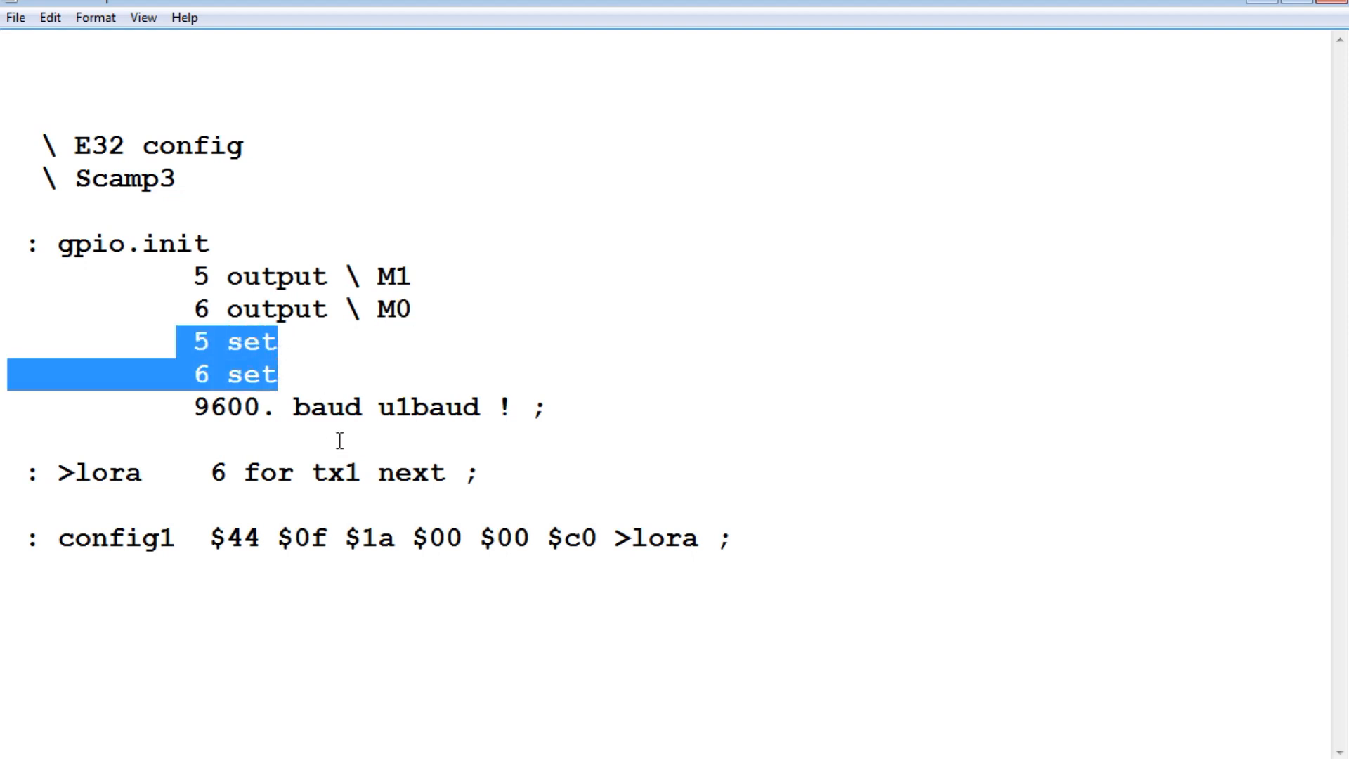
drag(192, 407, 488, 409)
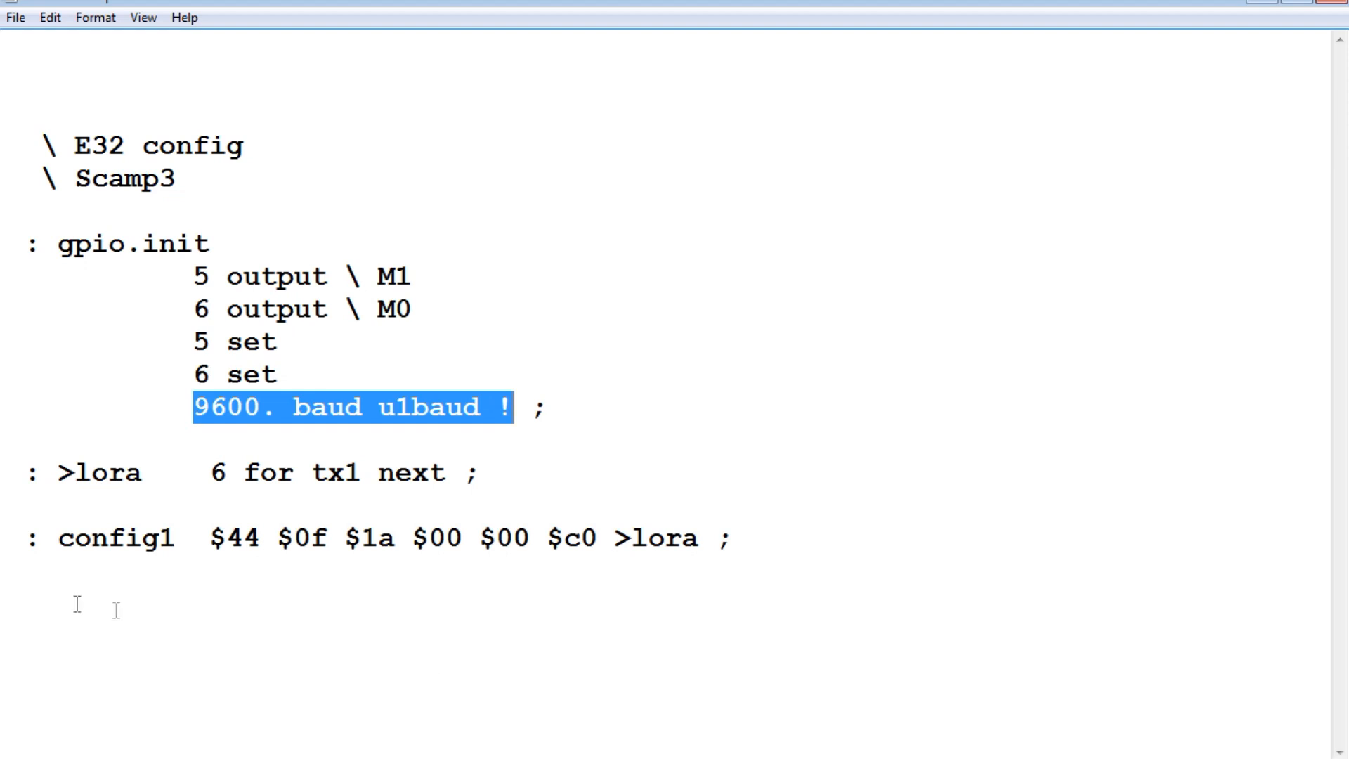
Step: Highlight the config1 word name, its configuration bytes after $44, and the >lora call
drag(59, 538, 194, 539)
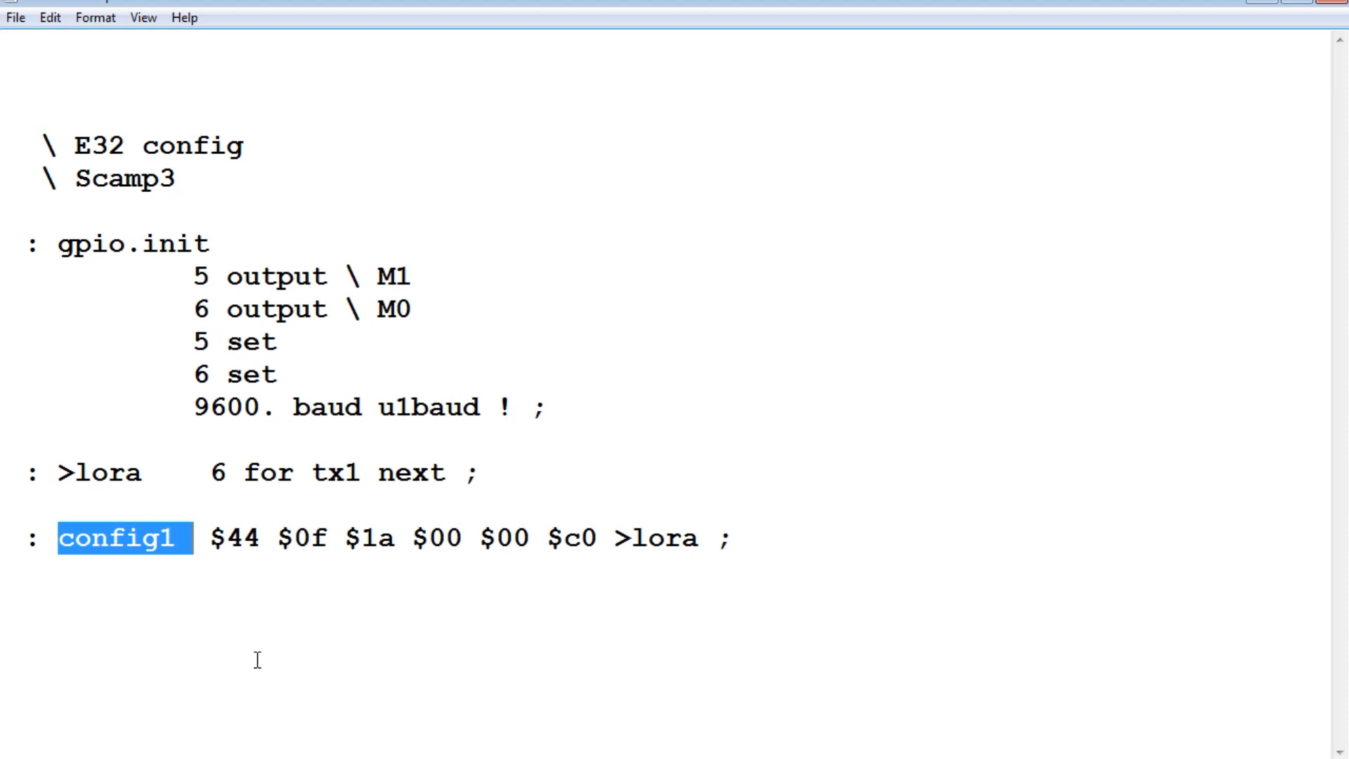
drag(280, 538, 601, 537)
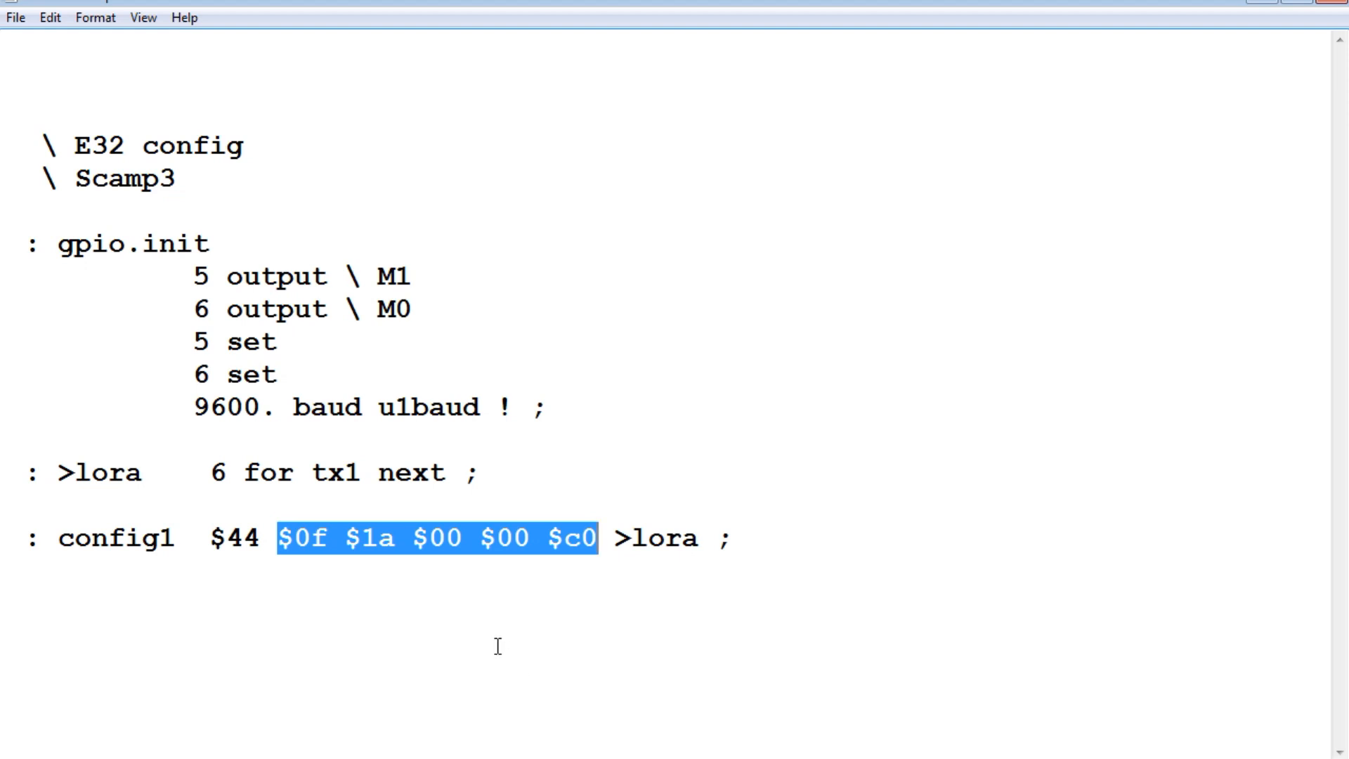
click(532, 617)
drag(614, 537, 700, 538)
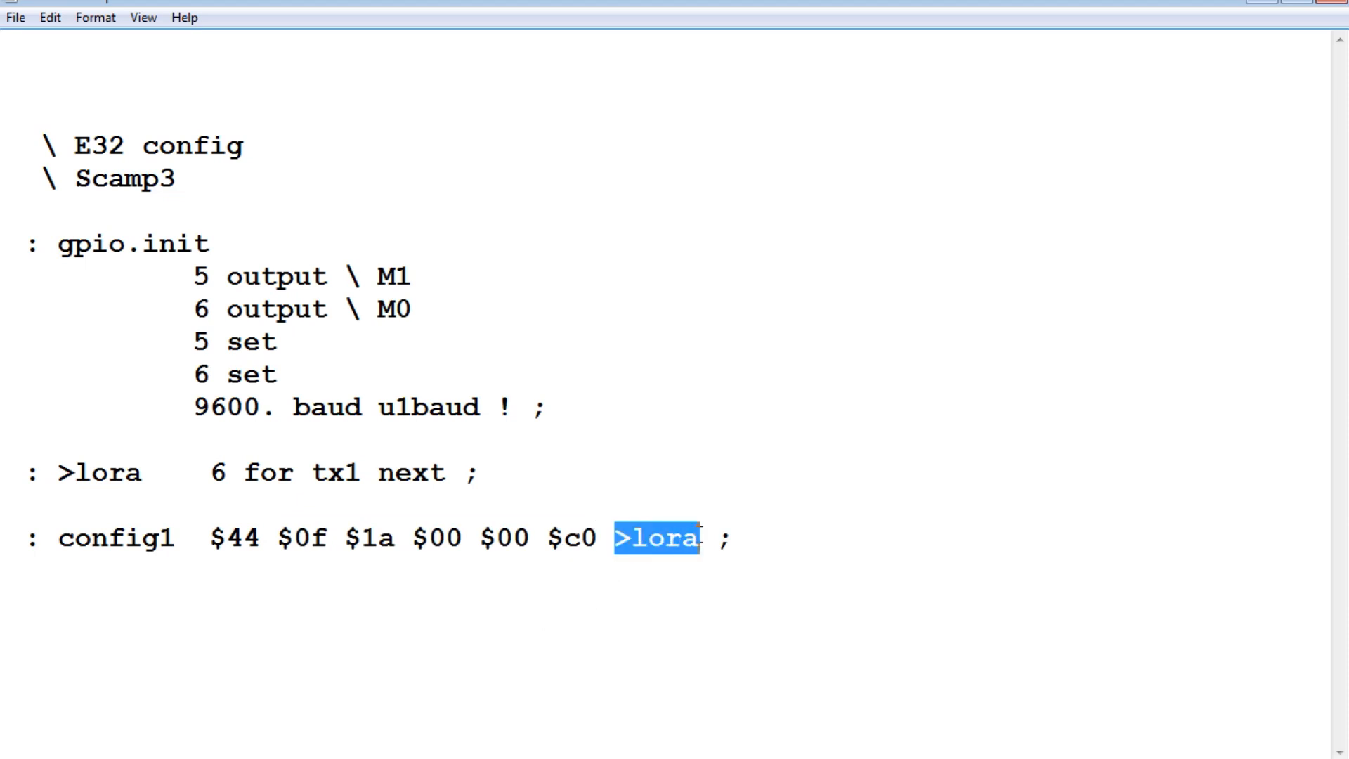
Step: Point out the $c0, both $00 and the $44 bytes, the byte count 6 in >lora, and config1
drag(546, 538, 596, 538)
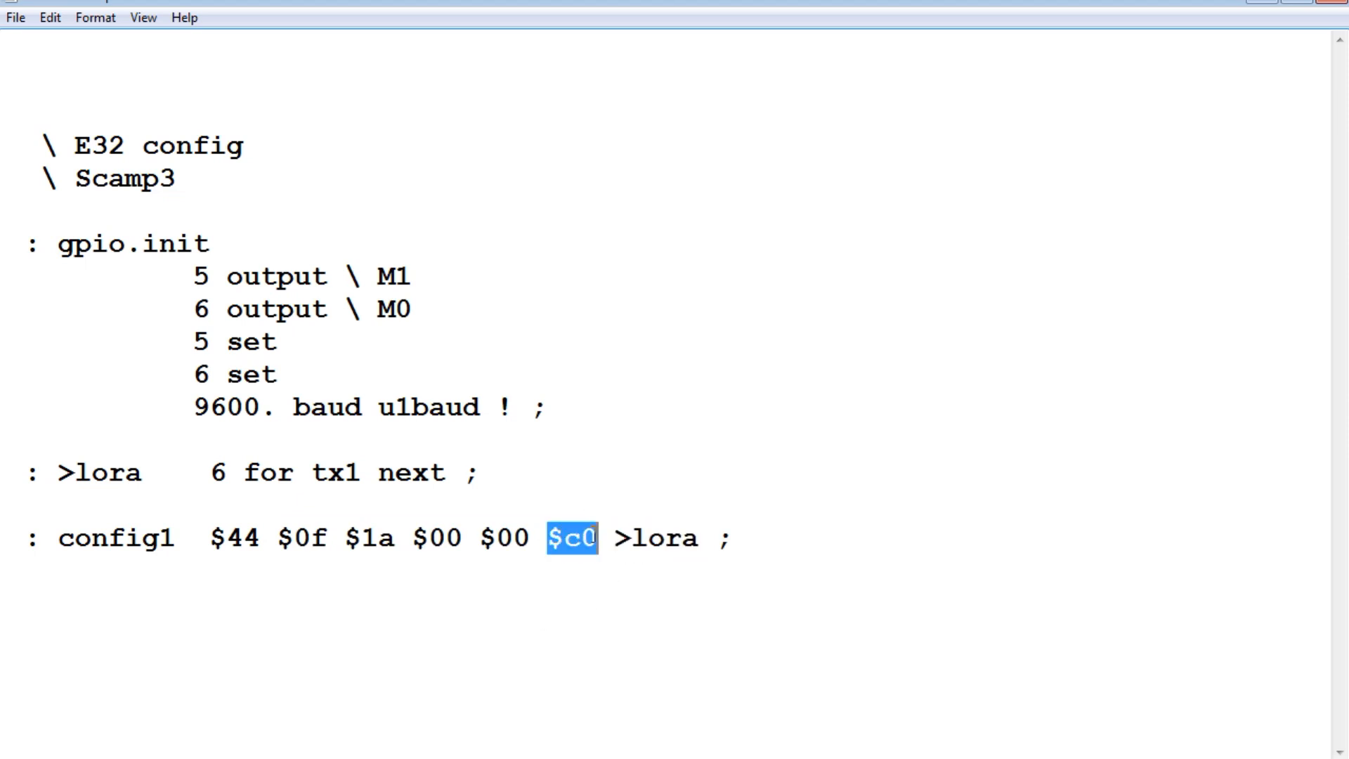
double_click(504, 538)
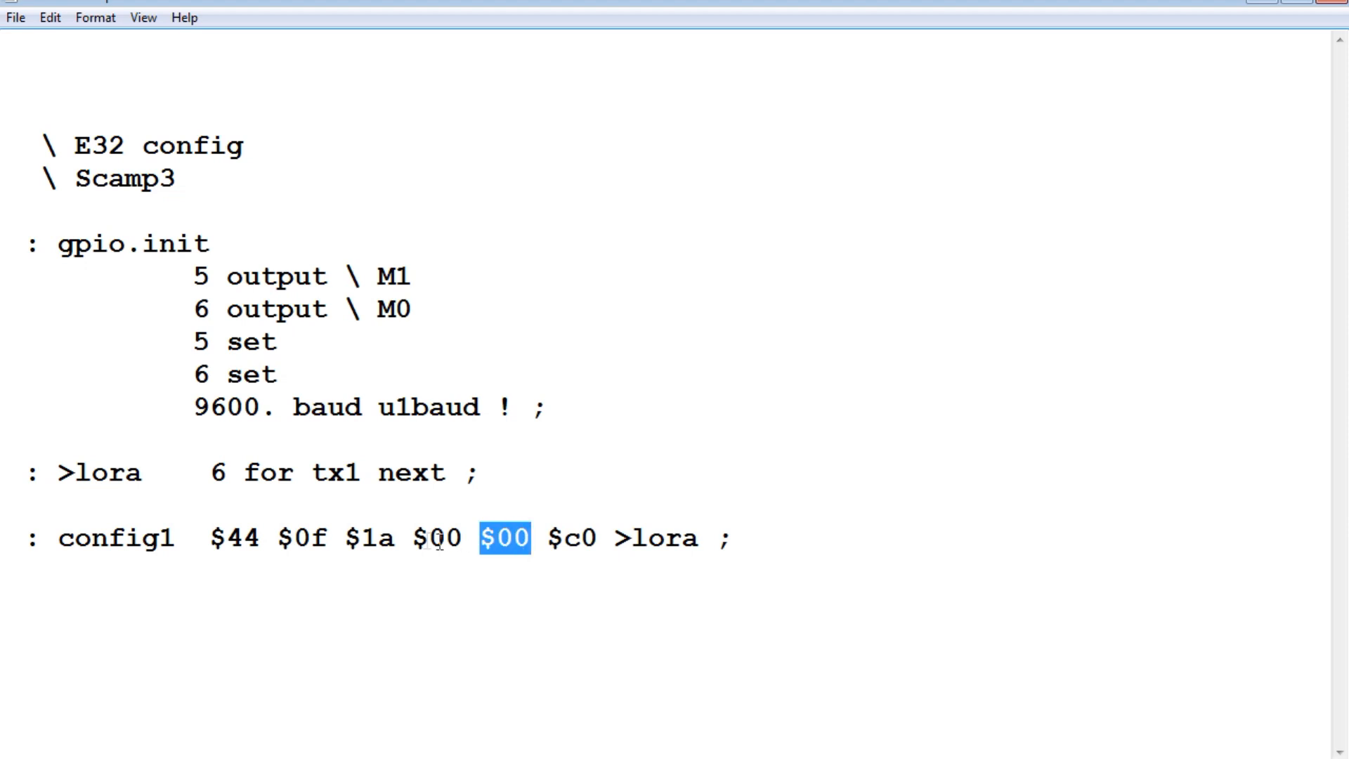
click(409, 537)
drag(410, 538, 464, 538)
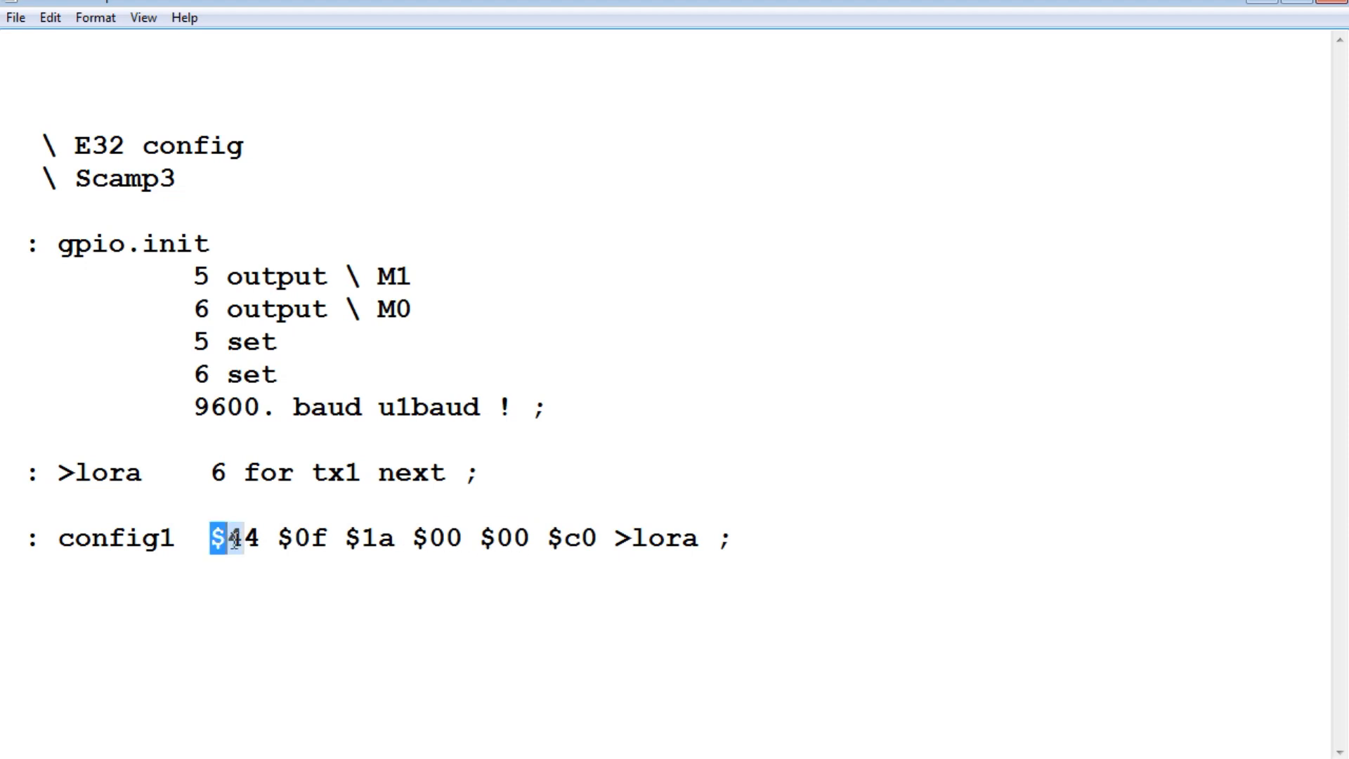
drag(208, 537, 262, 537)
drag(209, 472, 229, 472)
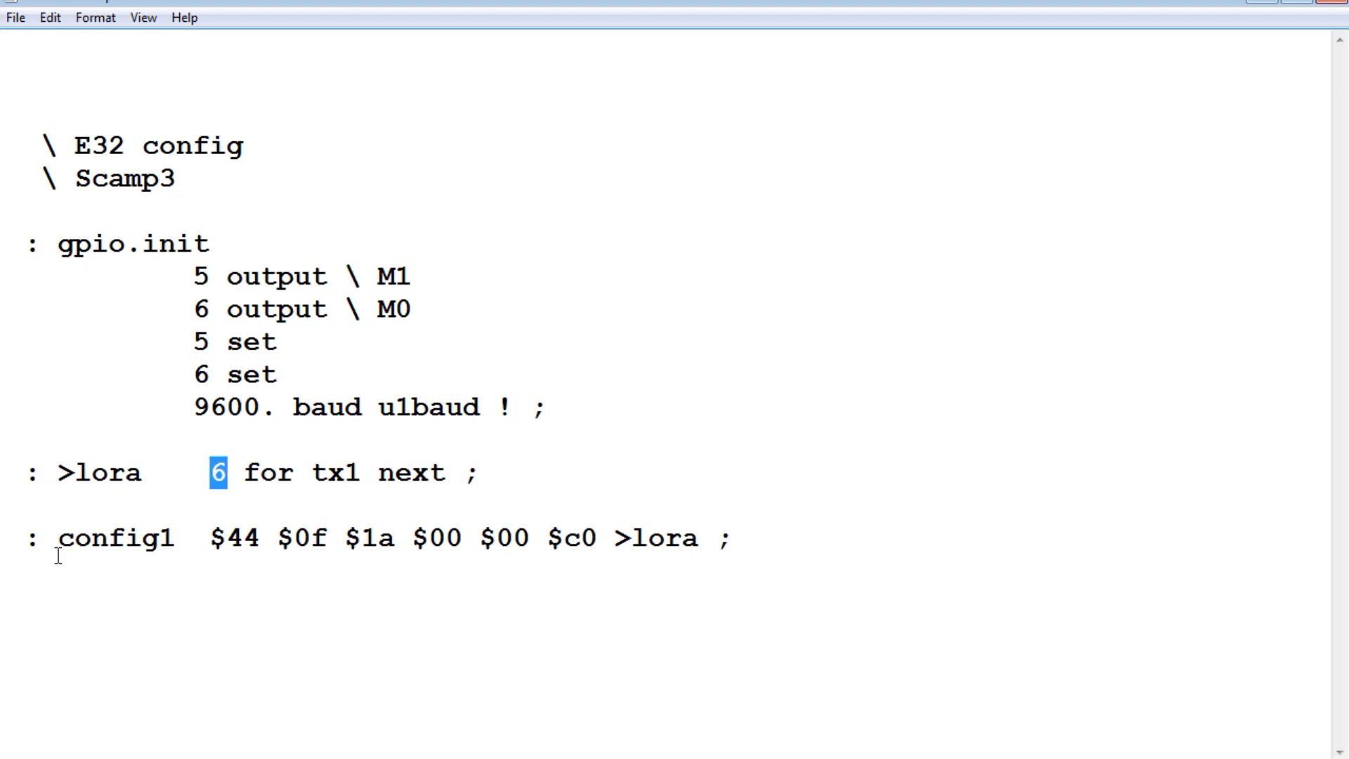
drag(59, 537, 177, 538)
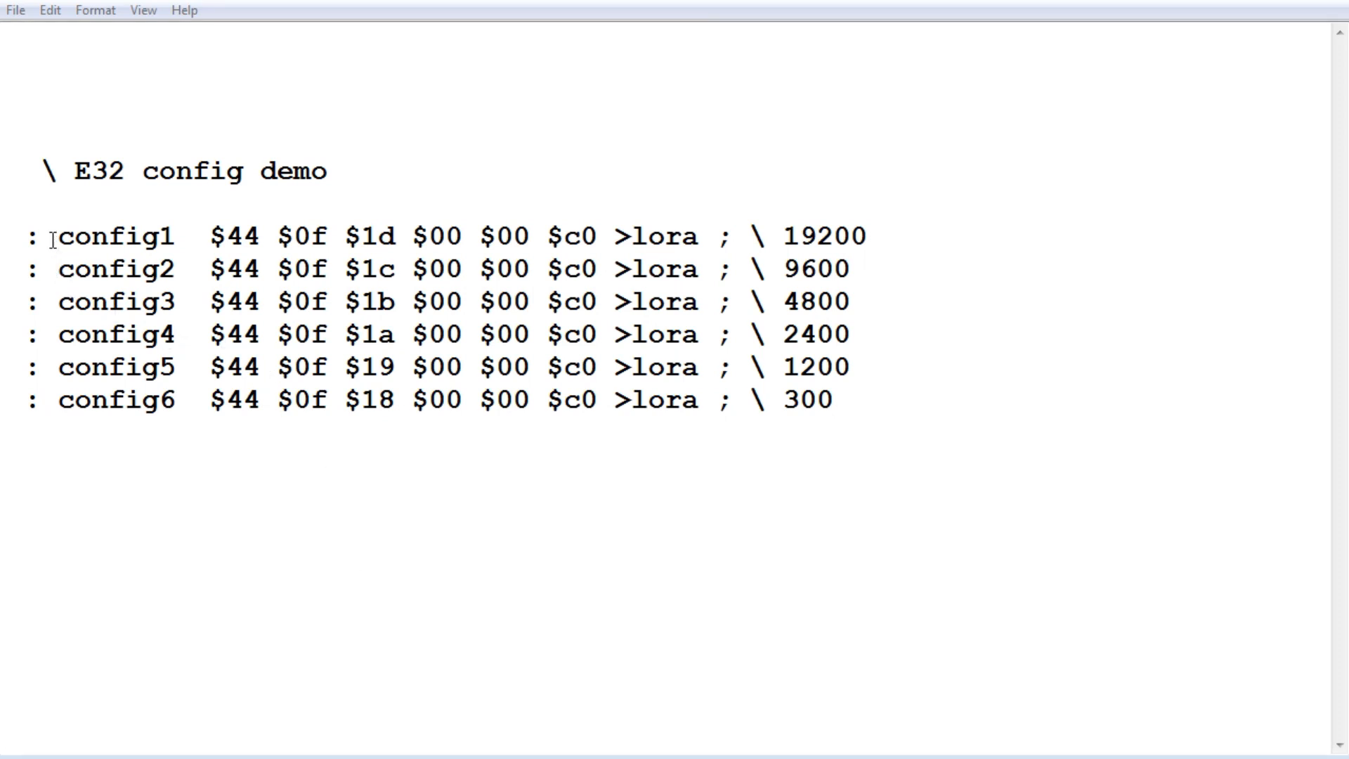
drag(53, 241, 176, 240)
drag(54, 400, 190, 401)
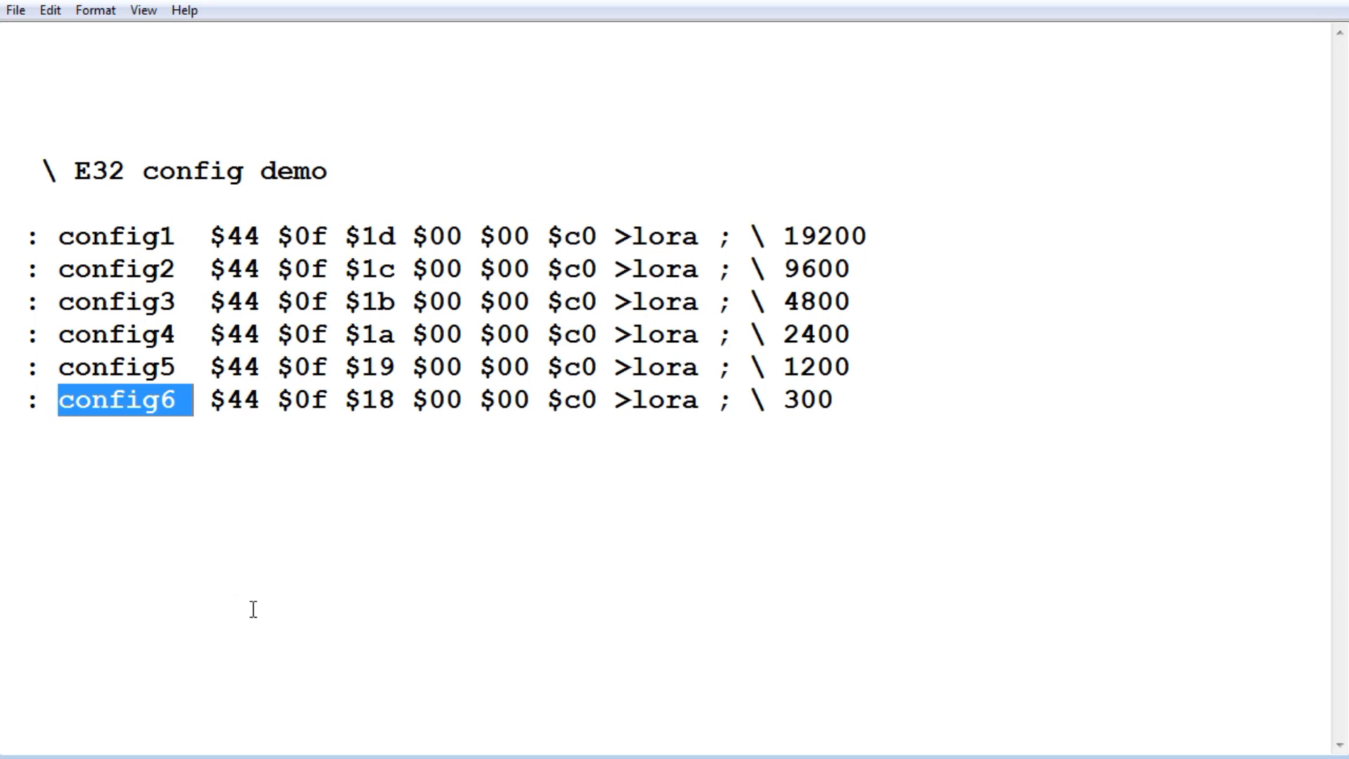
click(699, 550)
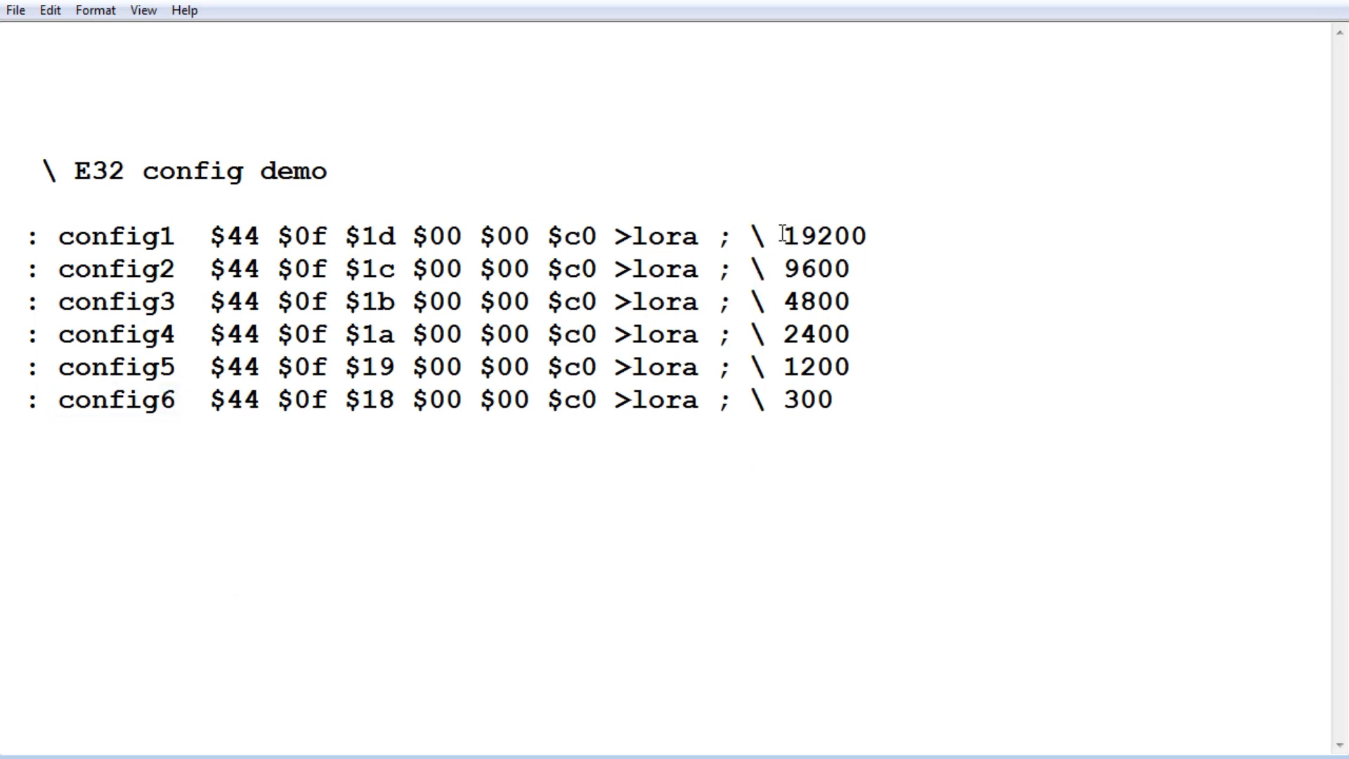
drag(782, 237, 877, 236)
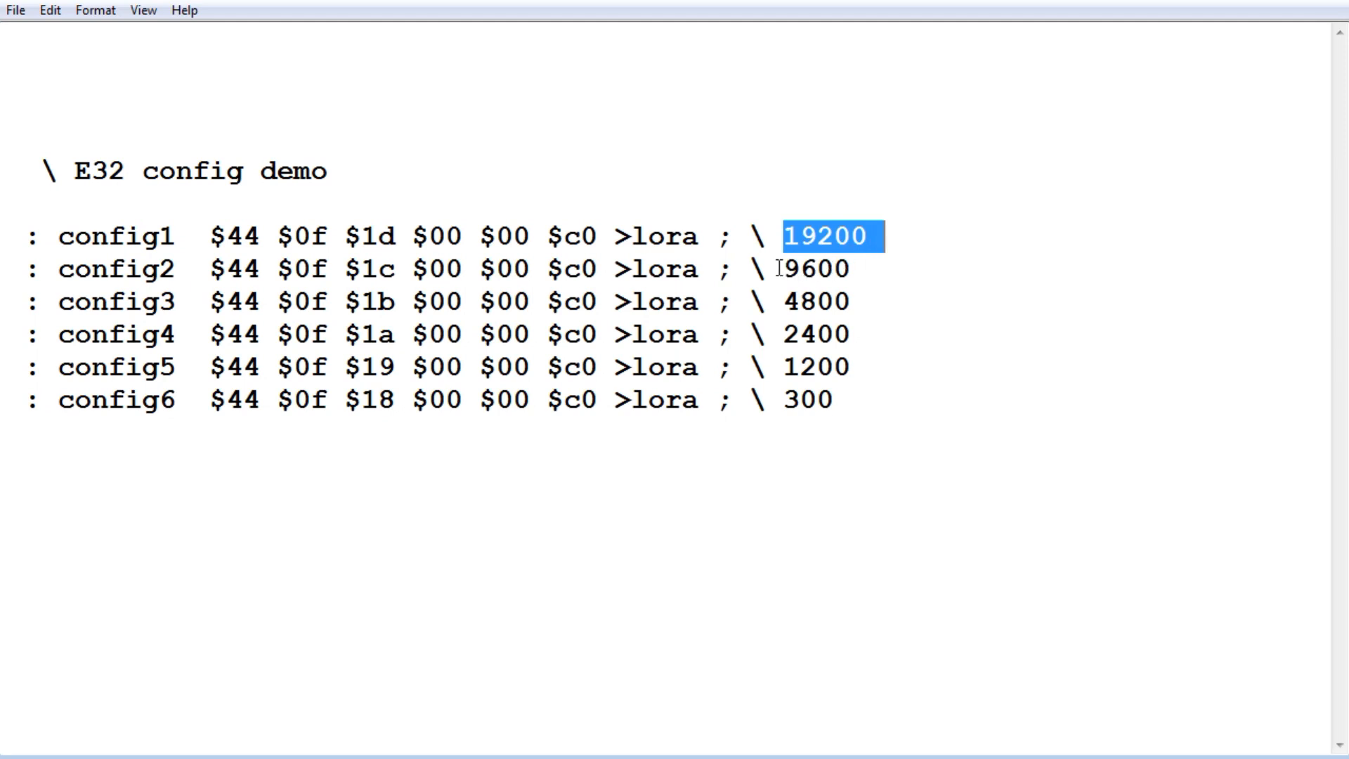
drag(783, 269, 852, 269)
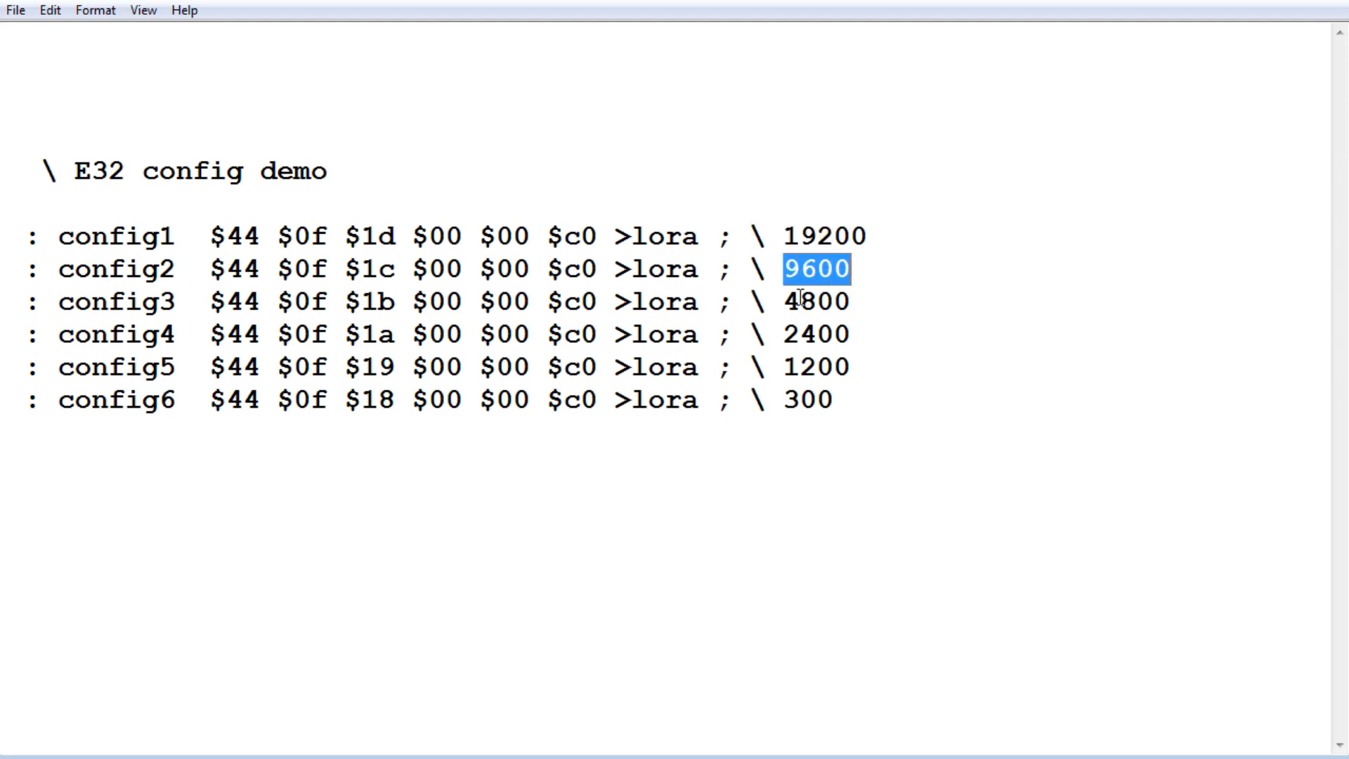
drag(783, 301, 852, 302)
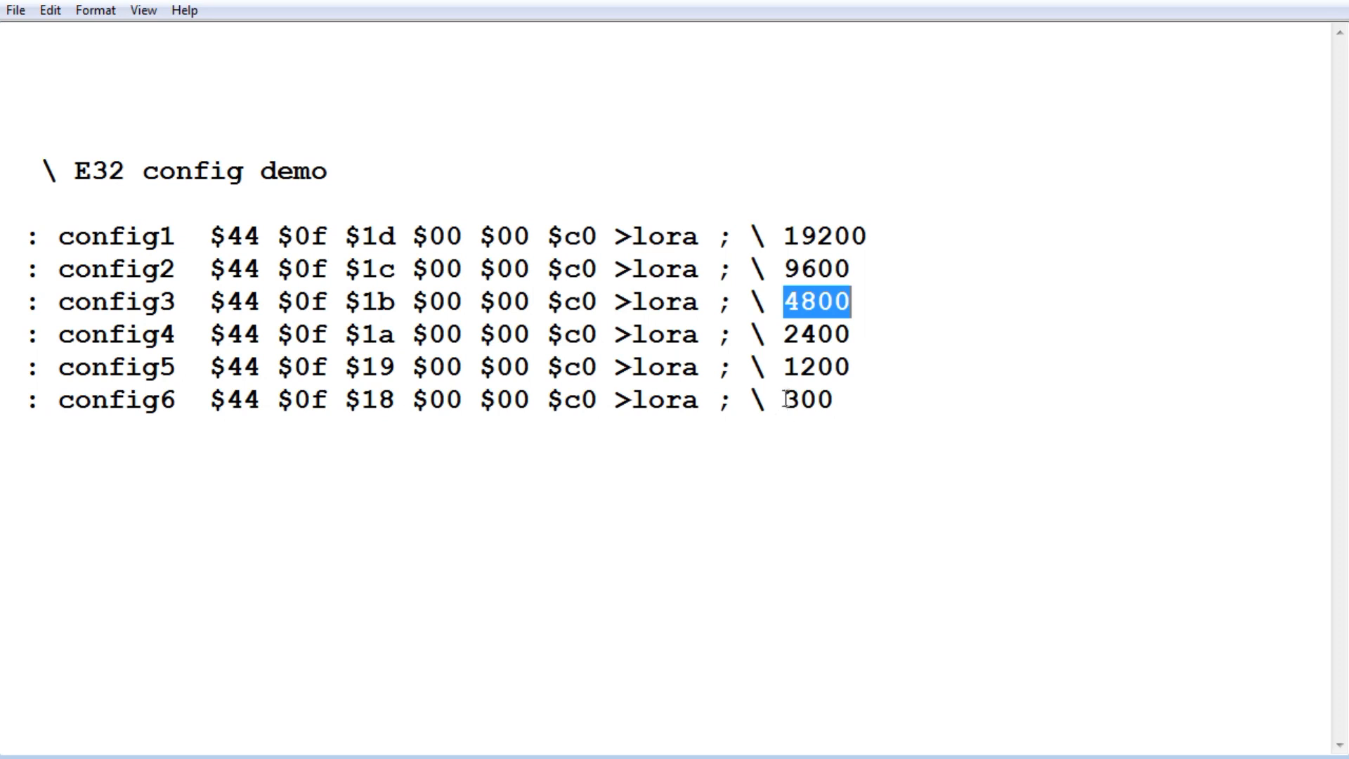
drag(783, 399, 835, 400)
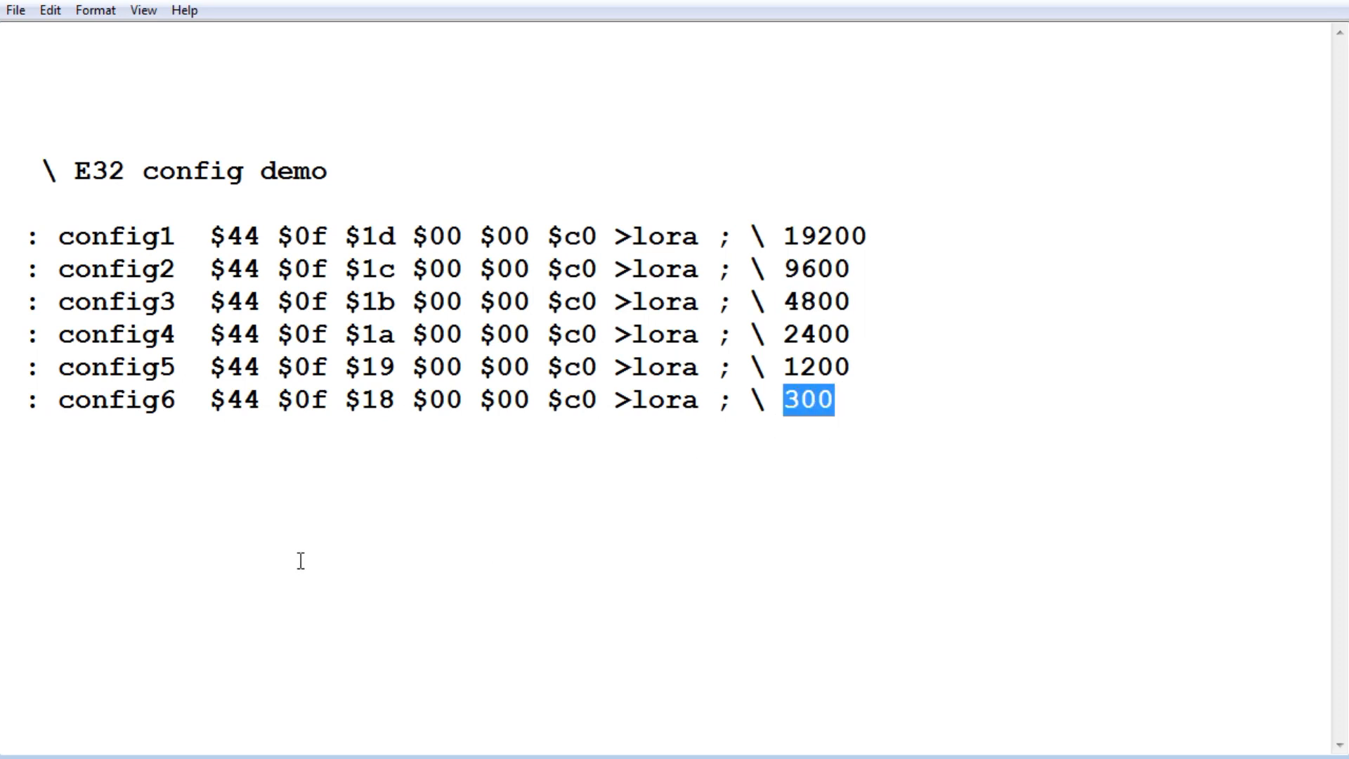
drag(42, 236, 184, 247)
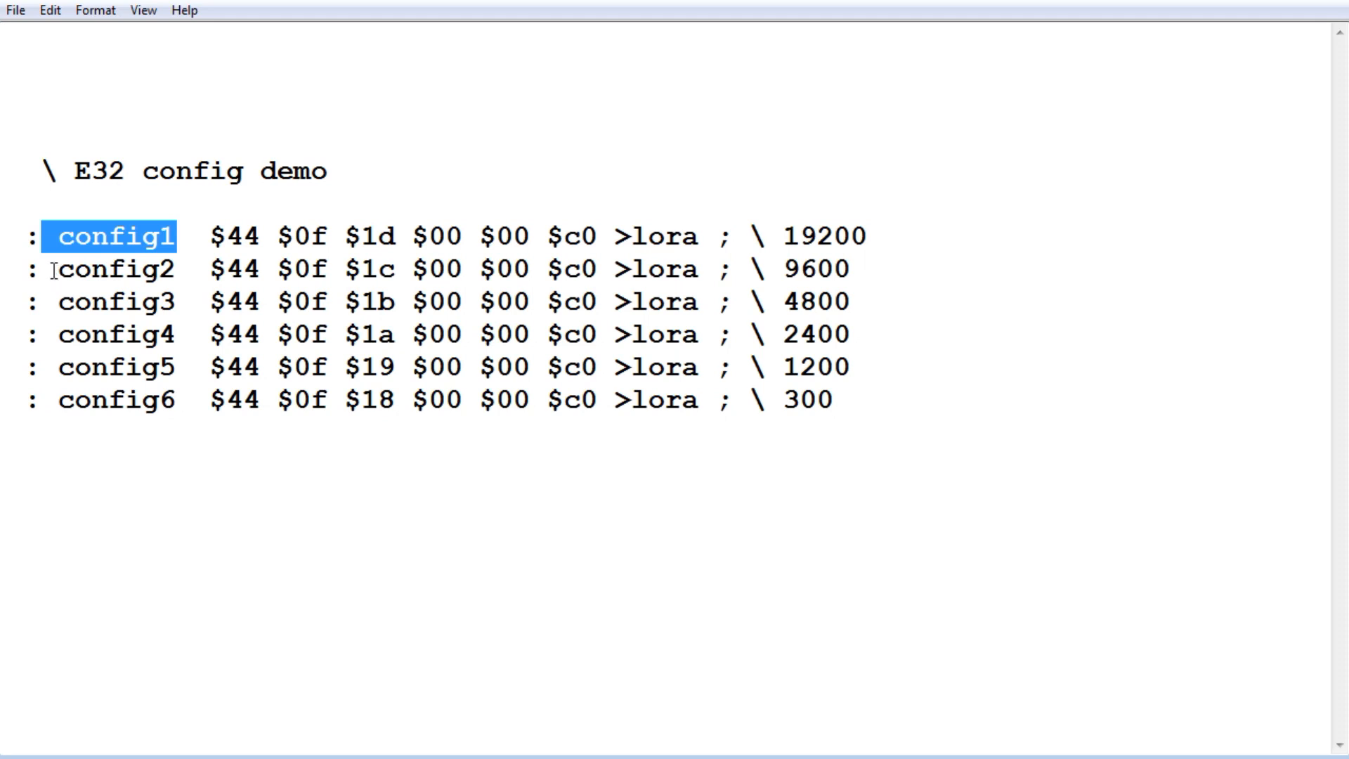
drag(58, 269, 171, 272)
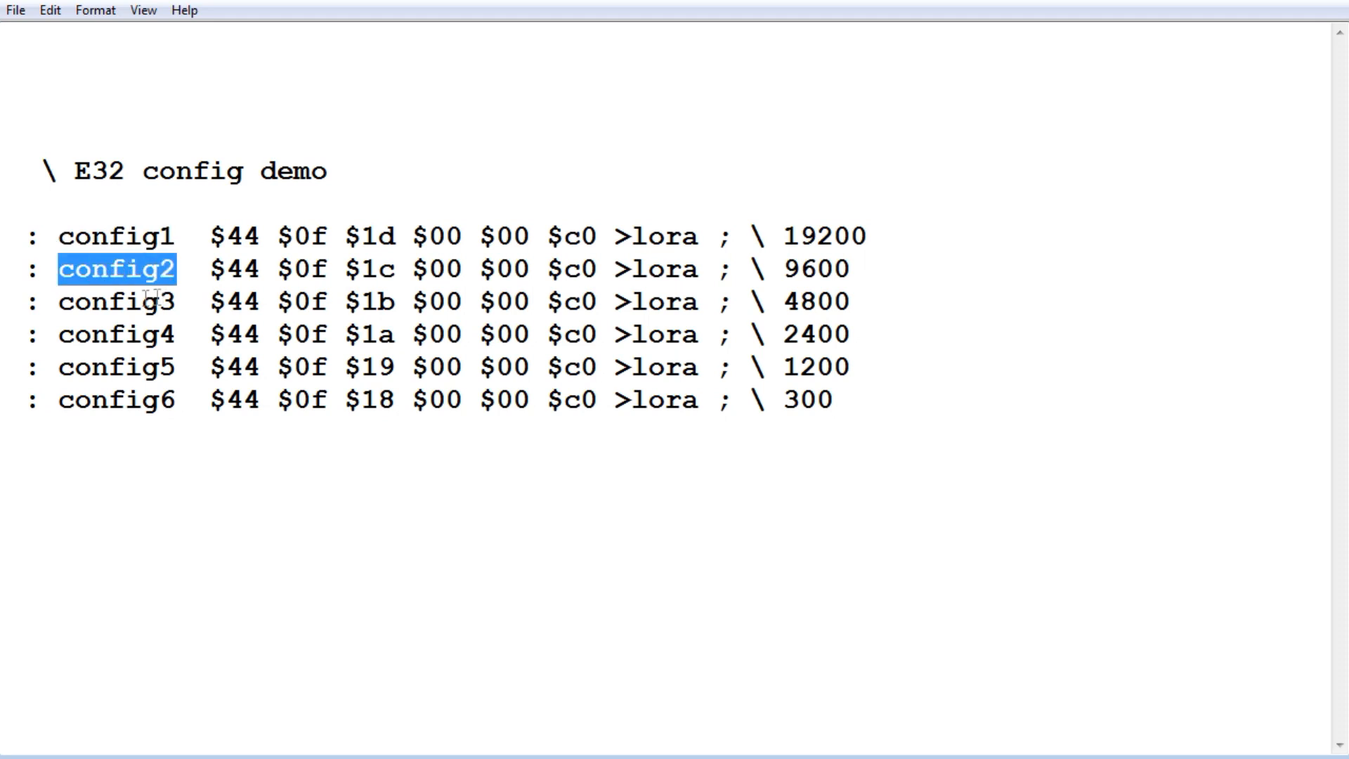
drag(58, 306, 182, 302)
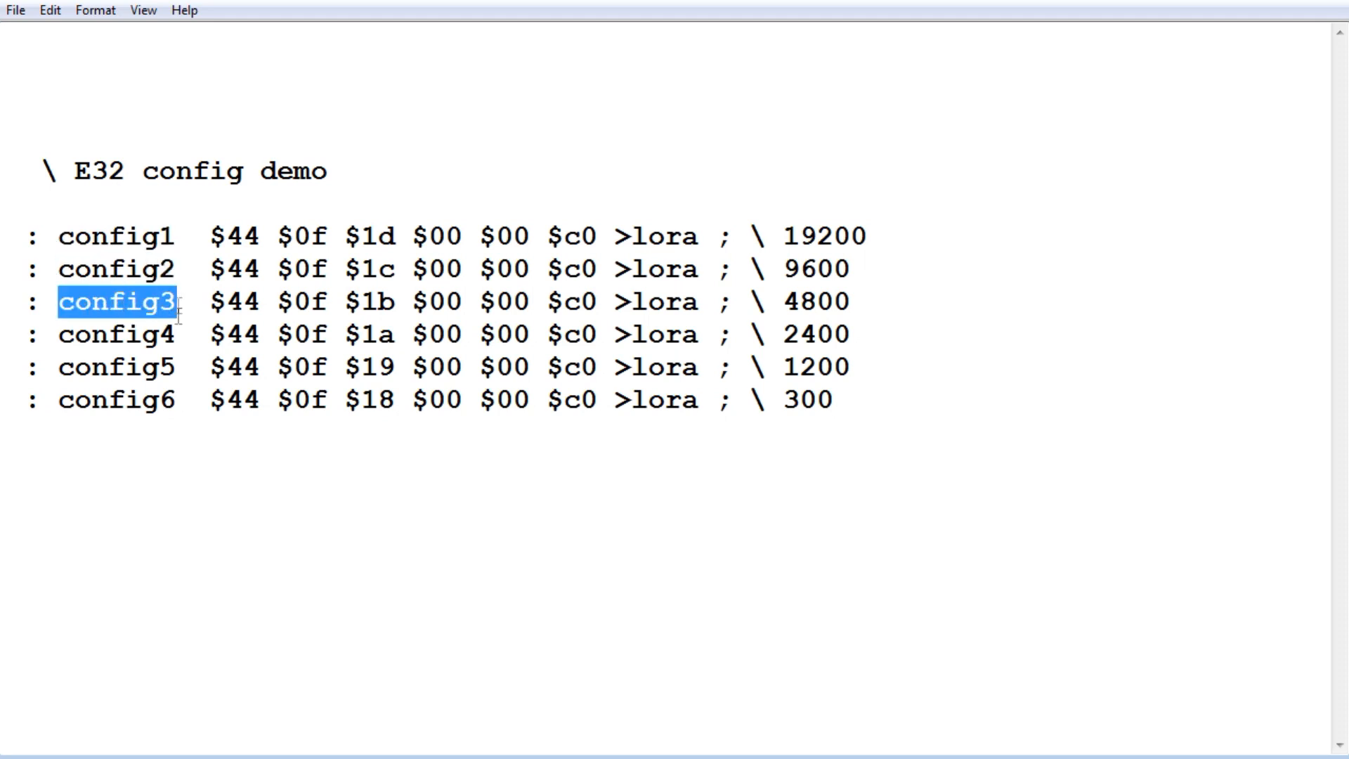
drag(59, 401, 177, 399)
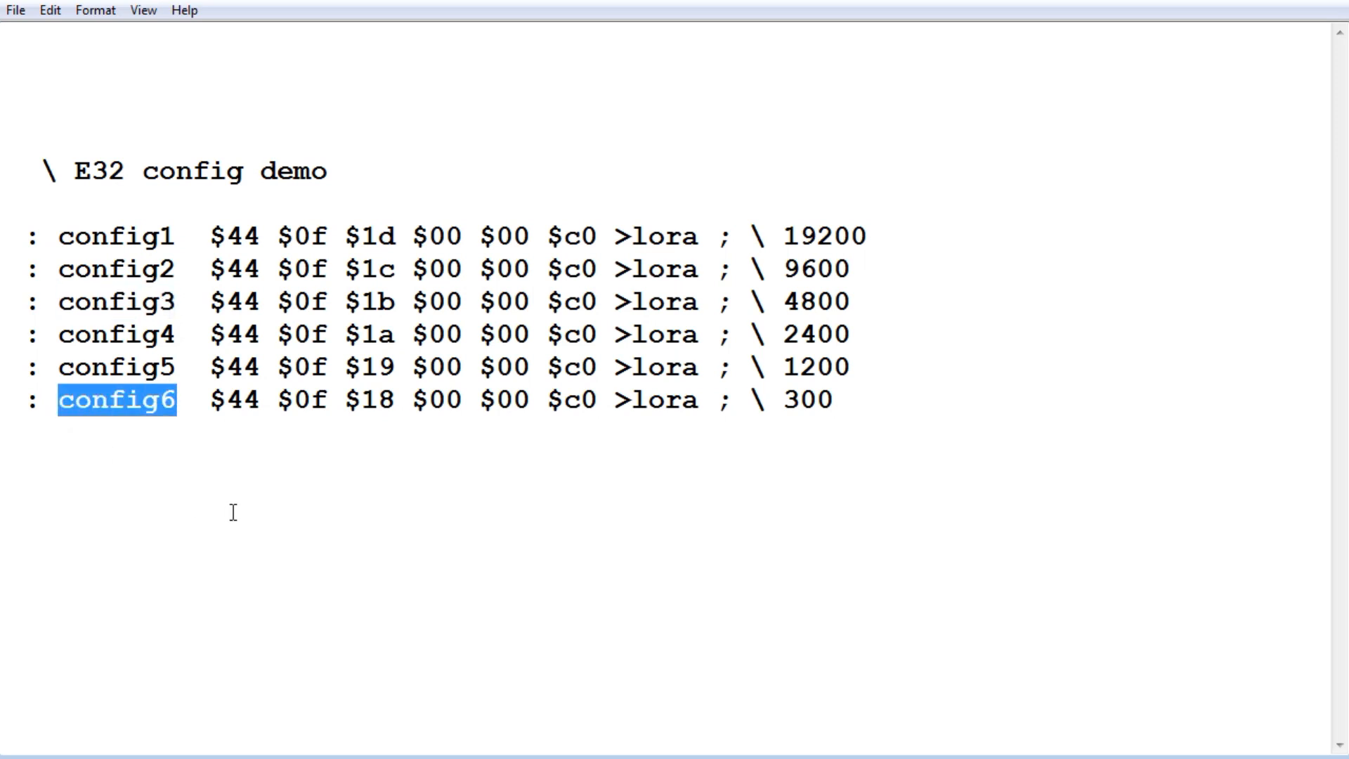